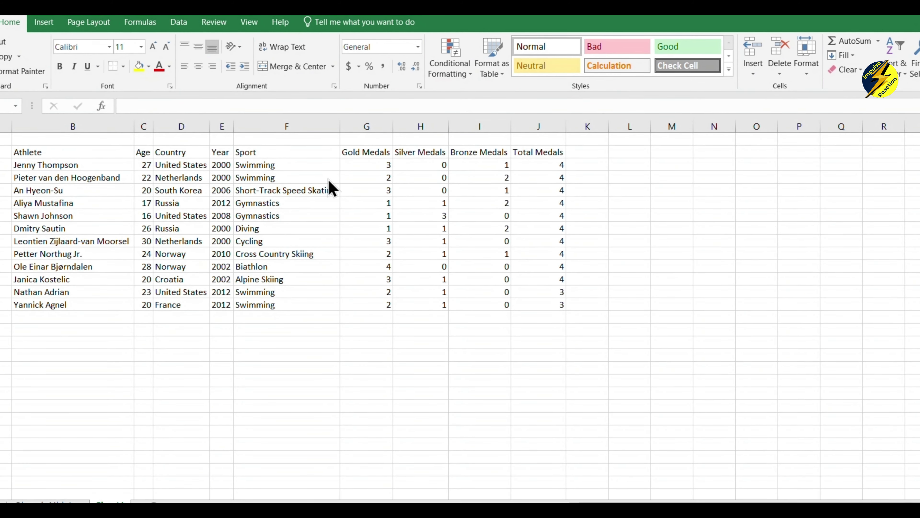
Format the athlete data range B2:J14 as a table with headers, using a blue style from the Light group
{"action": "left_click", "coordinate": [23, 148]}
{"action": "mouse_move", "coordinate": [74, 154]}
{"action": "left_mouse_down"}
{"action": "mouse_move", "coordinate": [417, 233]}
{"action": "mouse_move", "coordinate": [534, 284]}
{"action": "mouse_move", "coordinate": [540, 306]}
{"action": "left_mouse_up"}
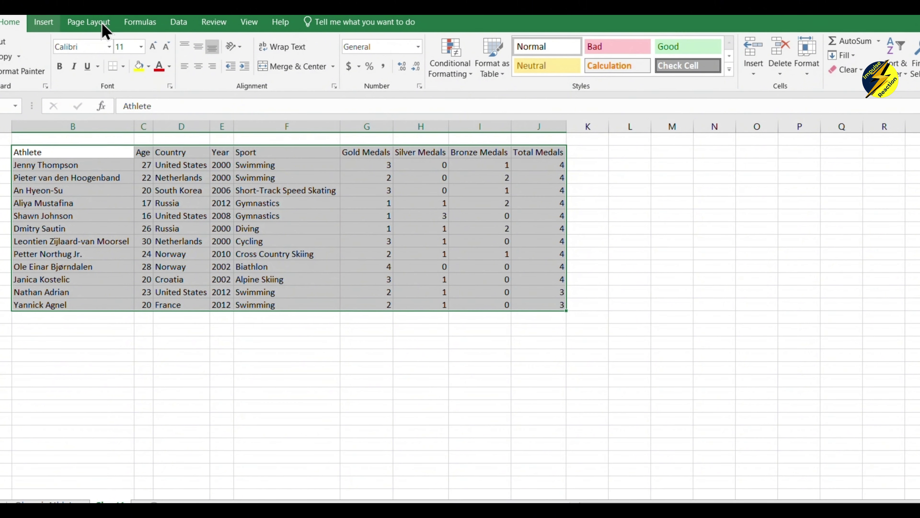
{"action": "left_click", "coordinate": [496, 72]}
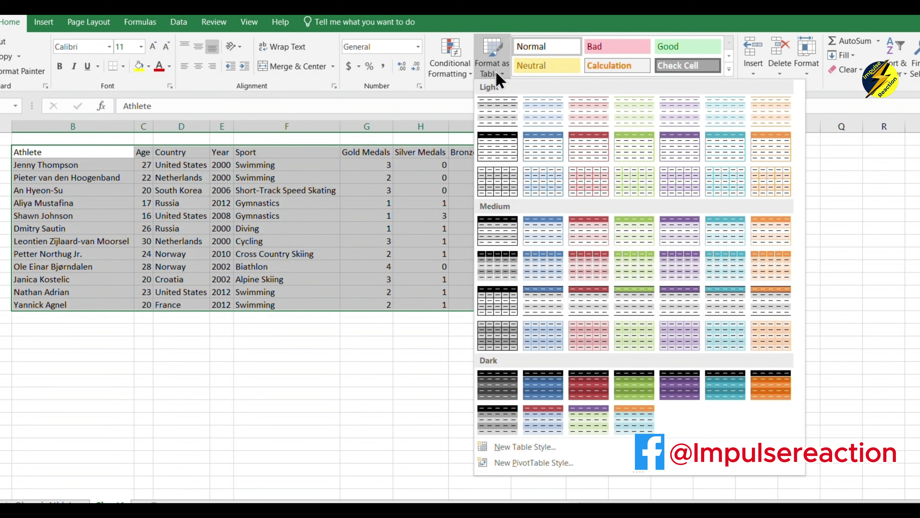
{"action": "left_click", "coordinate": [536, 152]}
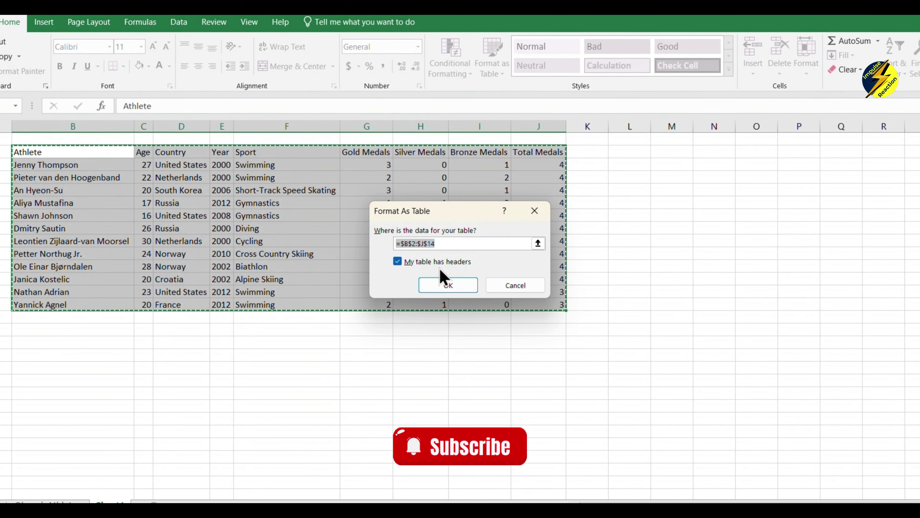
{"action": "left_click", "coordinate": [449, 285]}
{"action": "left_click", "coordinate": [403, 278]}
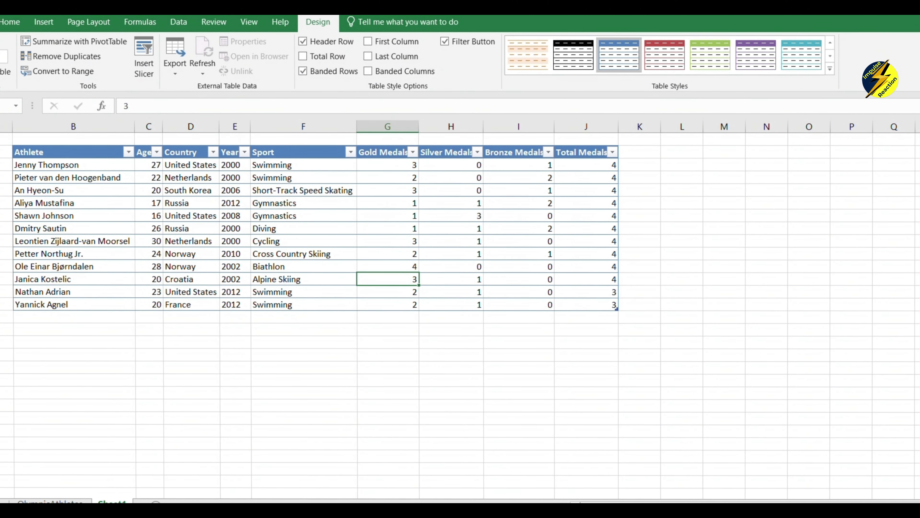
Autofit the width of all columns in the sheet to their contents
{"action": "left_click", "coordinate": [0, 127]}
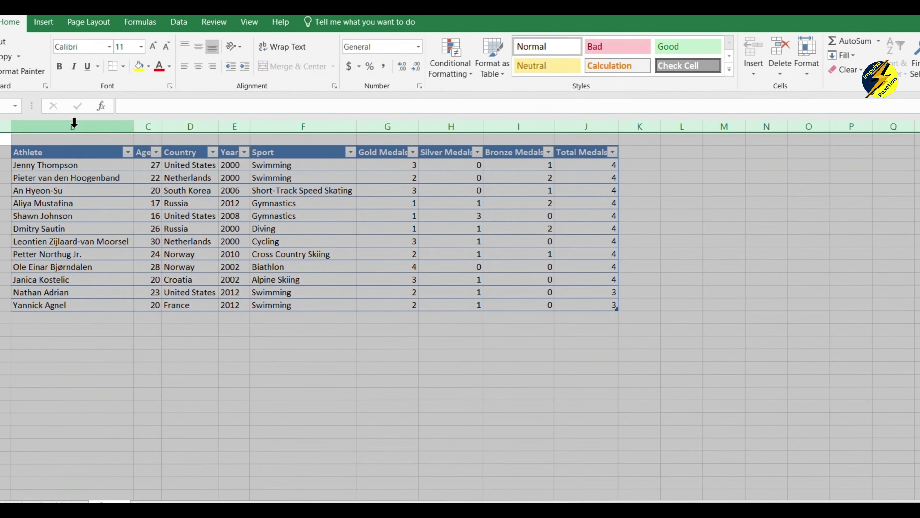
{"action": "double_click", "coordinate": [135, 126]}
{"action": "left_click", "coordinate": [230, 190]}
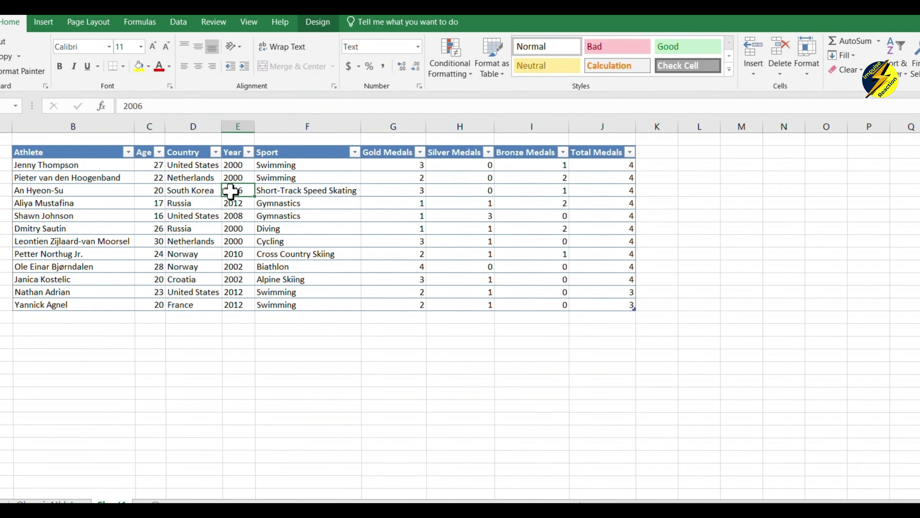
{"action": "left_click", "coordinate": [129, 153]}
{"action": "left_click", "coordinate": [128, 153]}
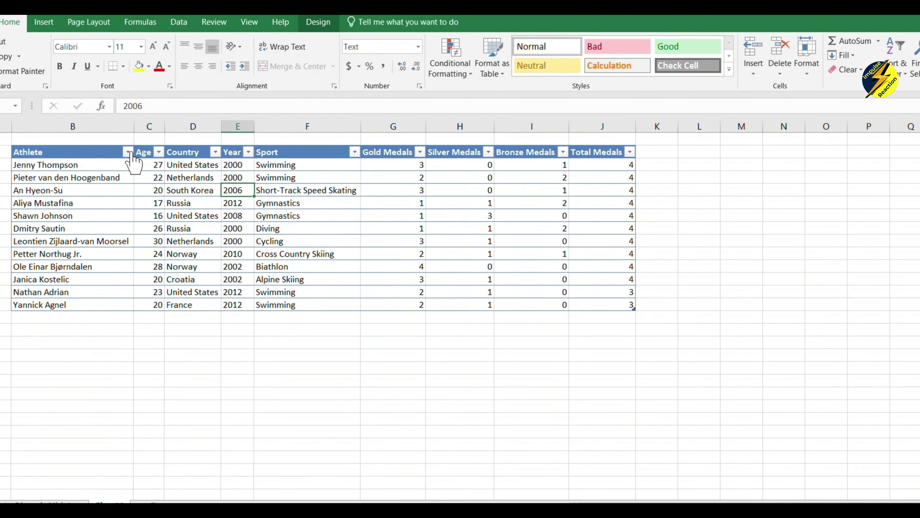
{"action": "left_click", "coordinate": [159, 152]}
{"action": "left_click", "coordinate": [250, 151]}
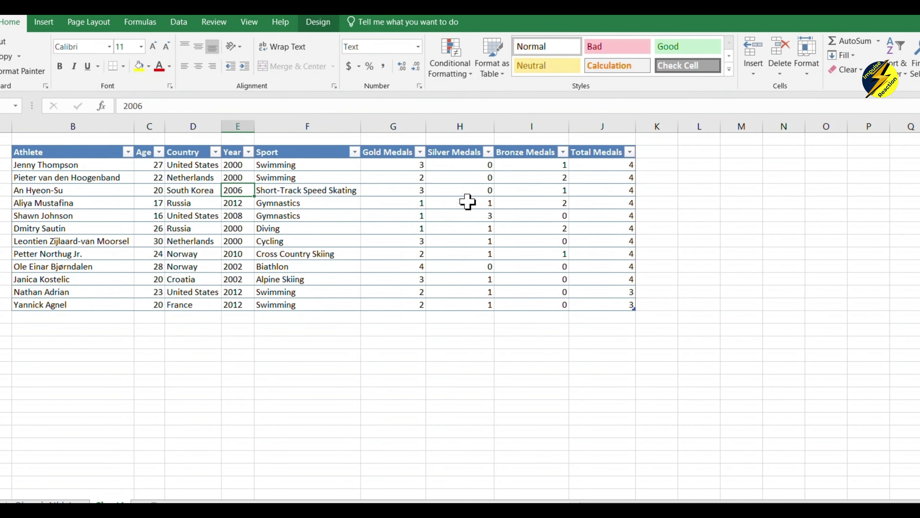
Add a total row to the athlete table
{"action": "left_click", "coordinate": [512, 202]}
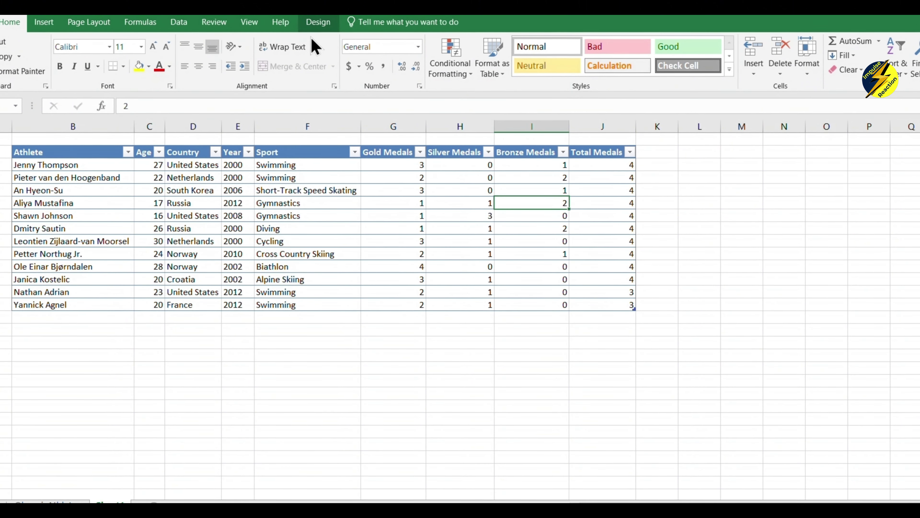
{"action": "left_click", "coordinate": [320, 25]}
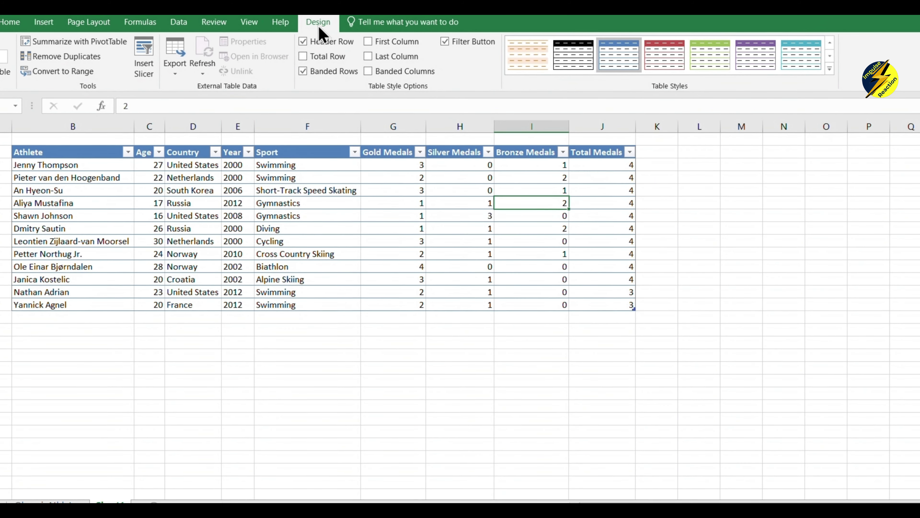
{"action": "left_click", "coordinate": [325, 57]}
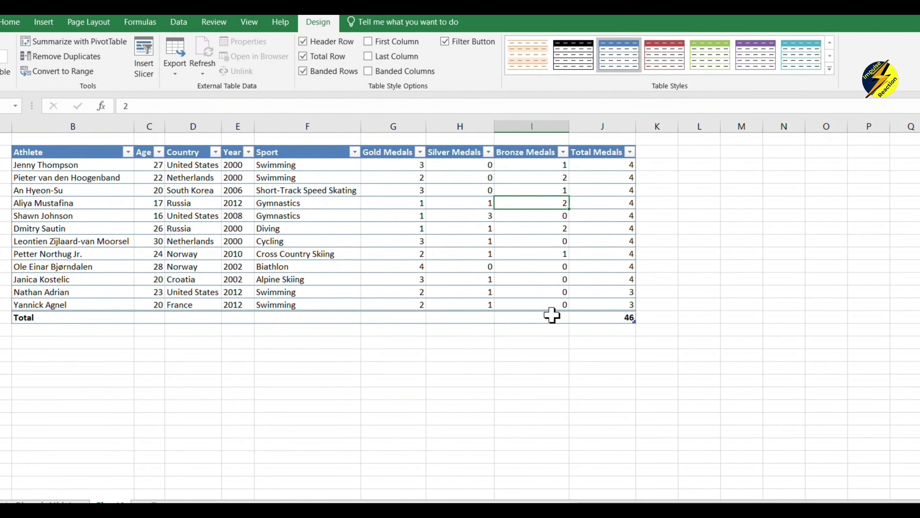
Examine the summary functions offered for the Total Medals total and the column values it covers
{"action": "left_click", "coordinate": [616, 318]}
{"action": "left_click", "coordinate": [643, 319]}
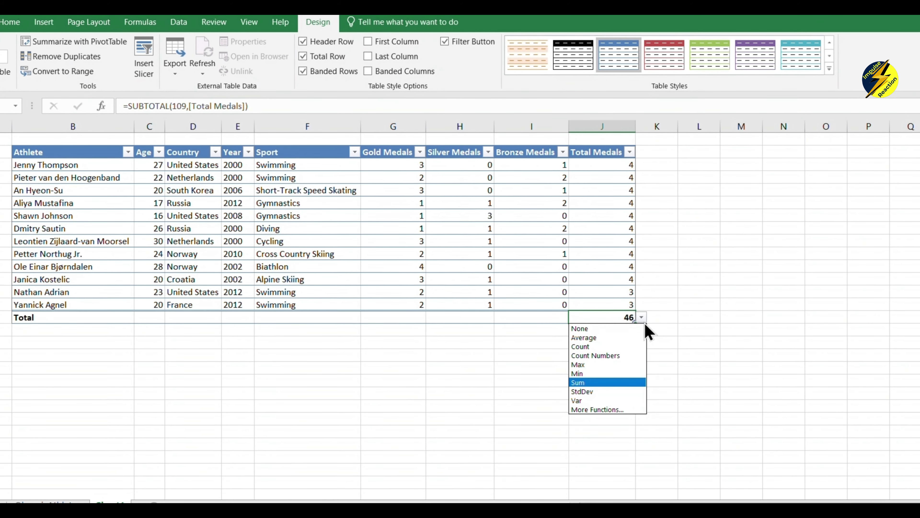
{"action": "left_click", "coordinate": [620, 171]}
{"action": "left_click_drag", "start_coordinate": [621, 171], "coordinate": [627, 304]}
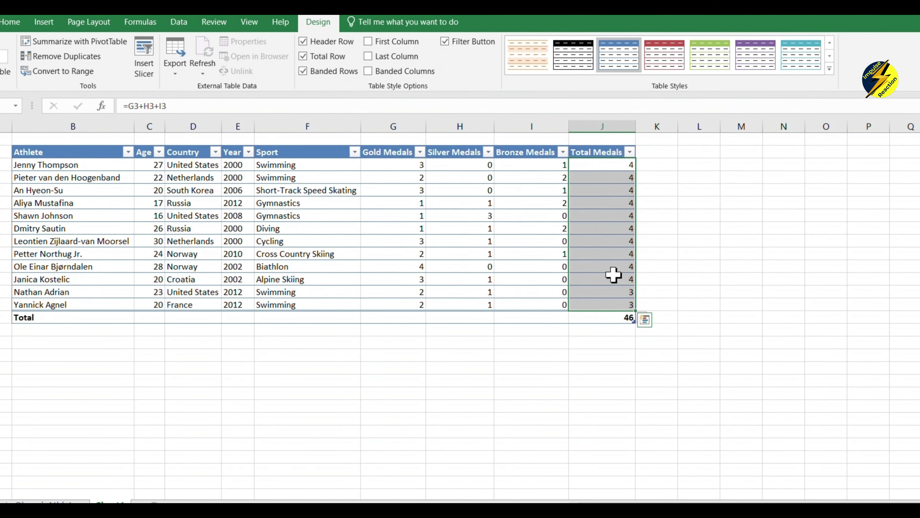
{"action": "left_click", "coordinate": [689, 258]}
In the total row, summarise Bronze Medals with Count and Silver Medals with Var
{"action": "left_click", "coordinate": [530, 316]}
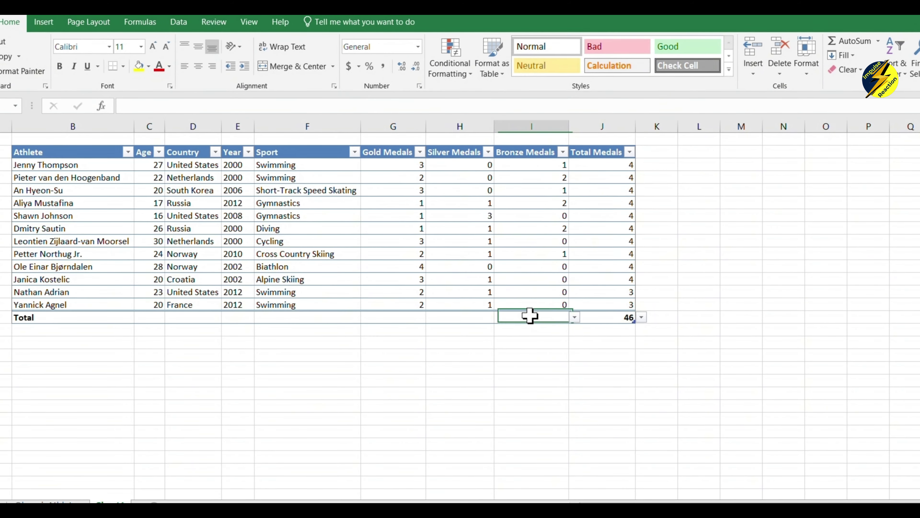
{"action": "left_click", "coordinate": [574, 318]}
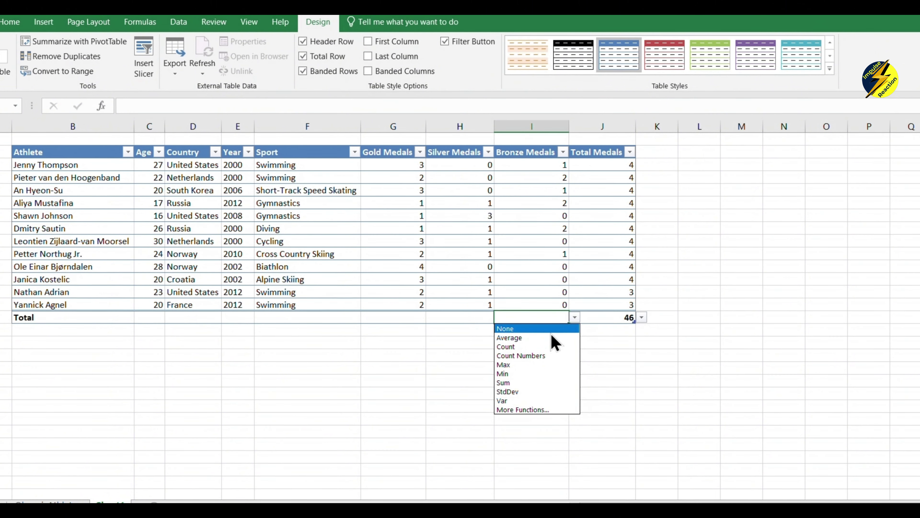
{"action": "left_click", "coordinate": [544, 347]}
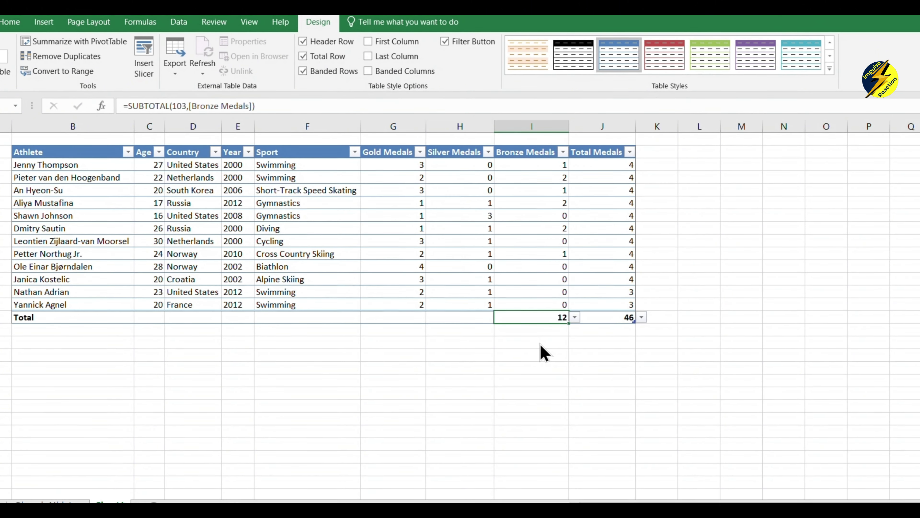
{"action": "key", "text": "ctrl+a"}
{"action": "left_click", "coordinate": [474, 319]}
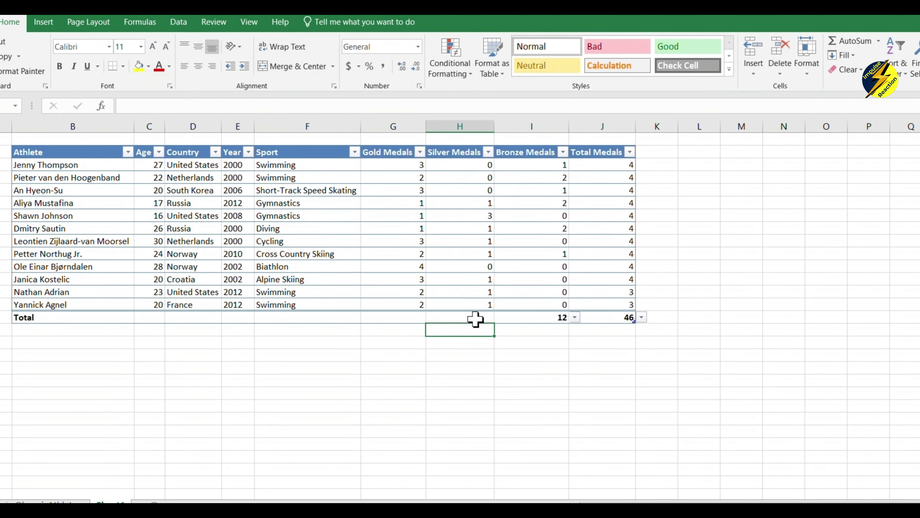
{"action": "left_click", "coordinate": [500, 318]}
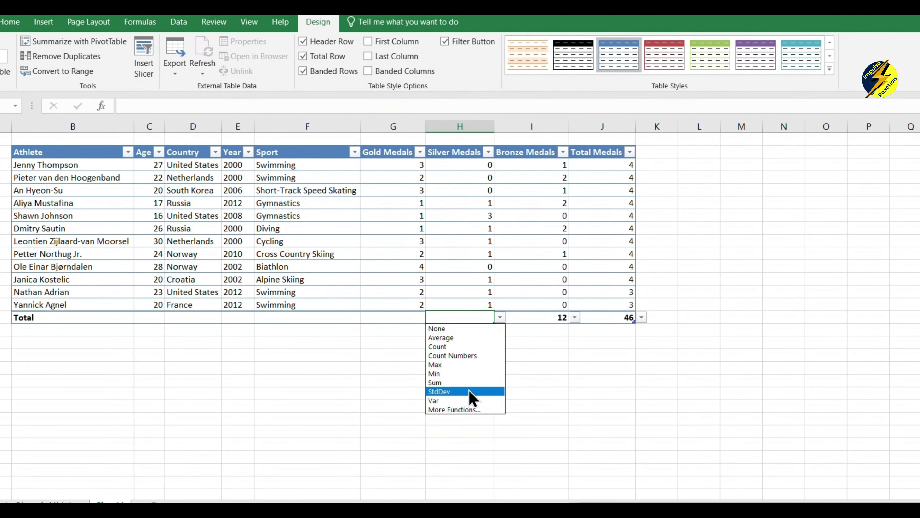
{"action": "left_click", "coordinate": [457, 401]}
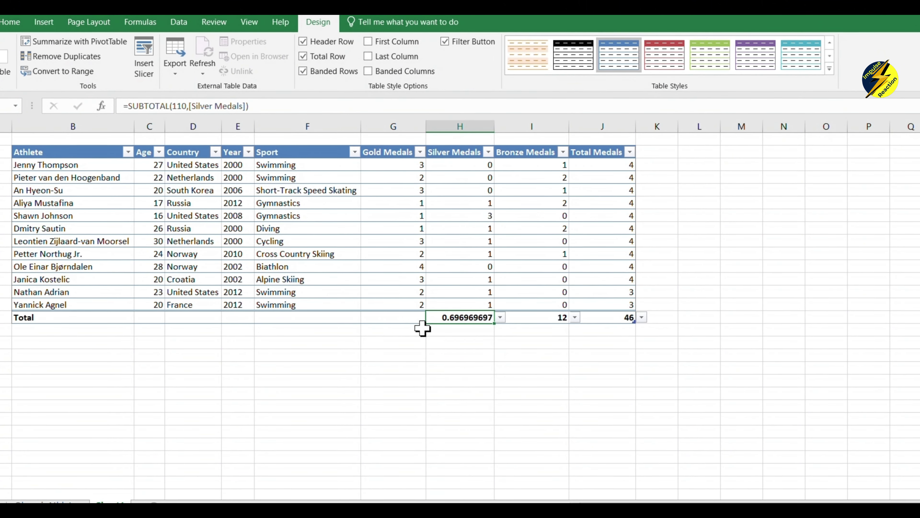
In the total row, summarise Gold Medals with Average and the Sport column with Max
{"action": "left_click", "coordinate": [410, 316]}
{"action": "left_click", "coordinate": [477, 314]}
{"action": "left_click", "coordinate": [419, 315]}
{"action": "left_click", "coordinate": [431, 318]}
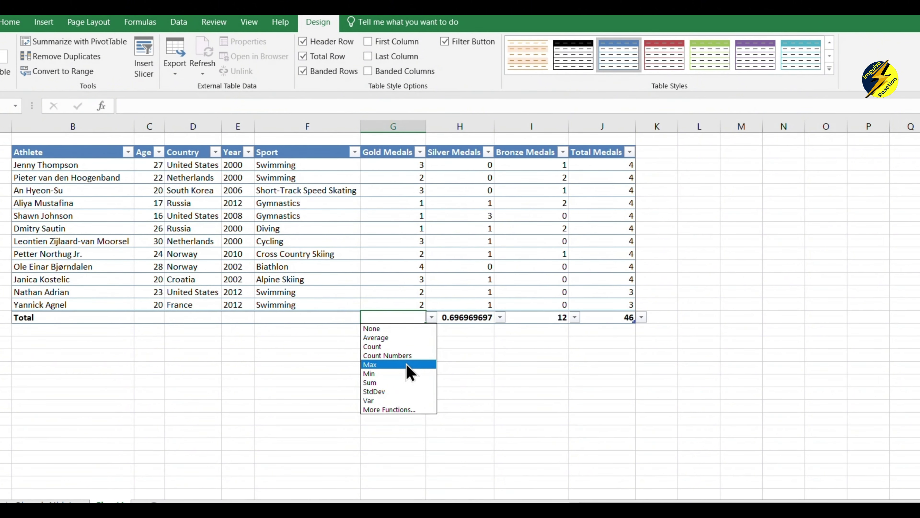
{"action": "left_click", "coordinate": [390, 339]}
{"action": "left_click", "coordinate": [322, 317]}
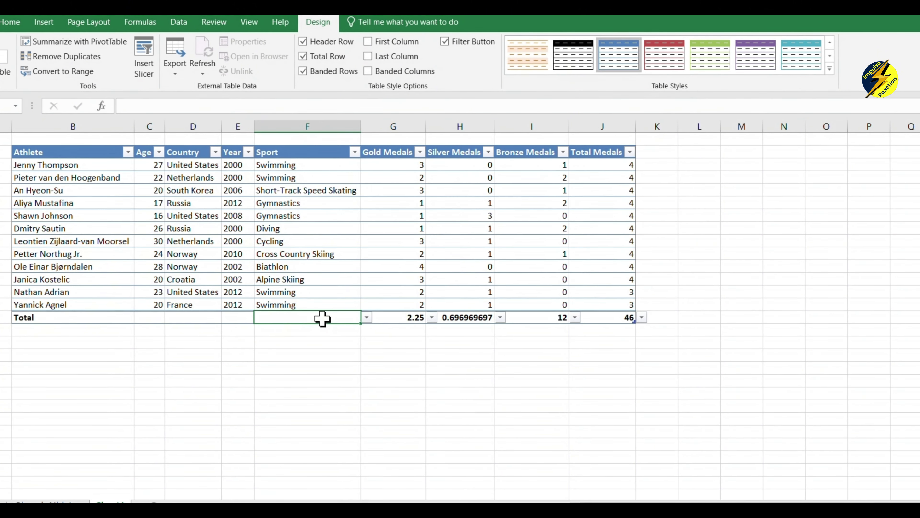
{"action": "left_click", "coordinate": [366, 318]}
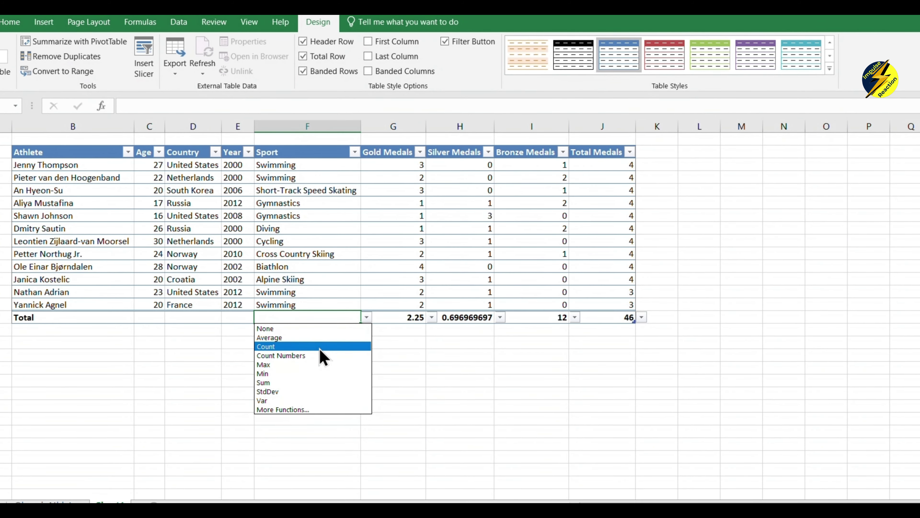
{"action": "left_click", "coordinate": [311, 364]}
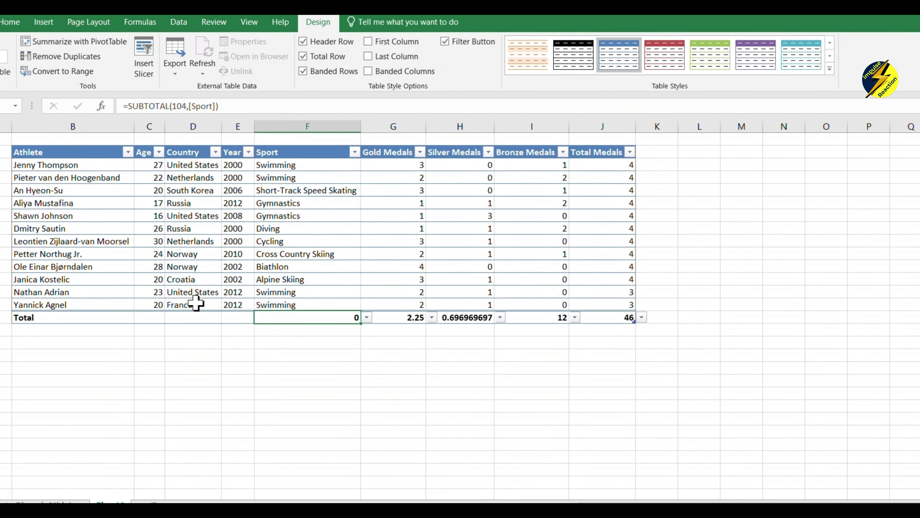
Summarise the Age column with Min in the total row, and remove the total row from the table
{"action": "left_click", "coordinate": [207, 257]}
{"action": "left_click", "coordinate": [154, 293]}
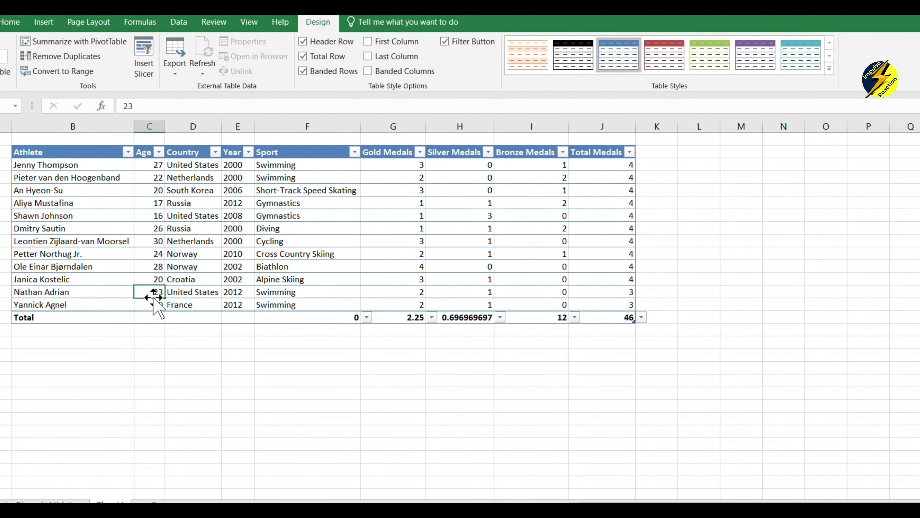
{"action": "left_click", "coordinate": [160, 318]}
{"action": "left_click", "coordinate": [171, 319]}
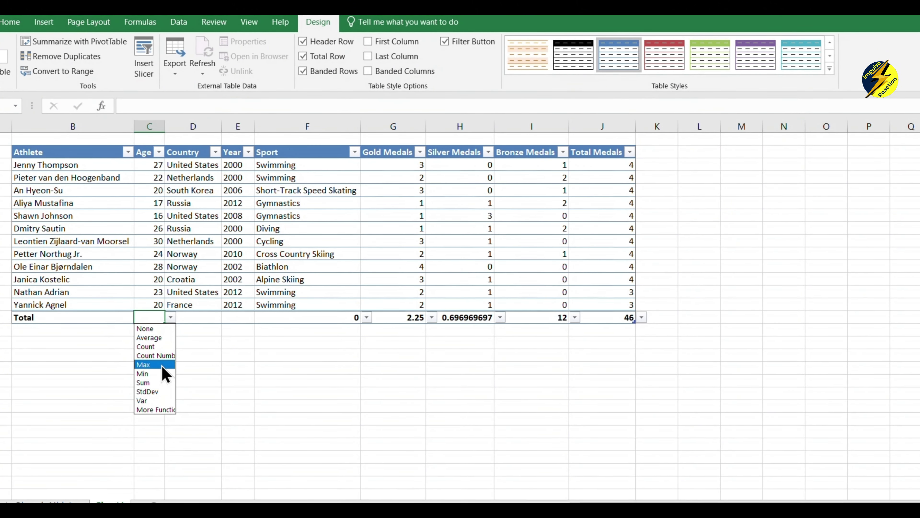
{"action": "left_click", "coordinate": [162, 374]}
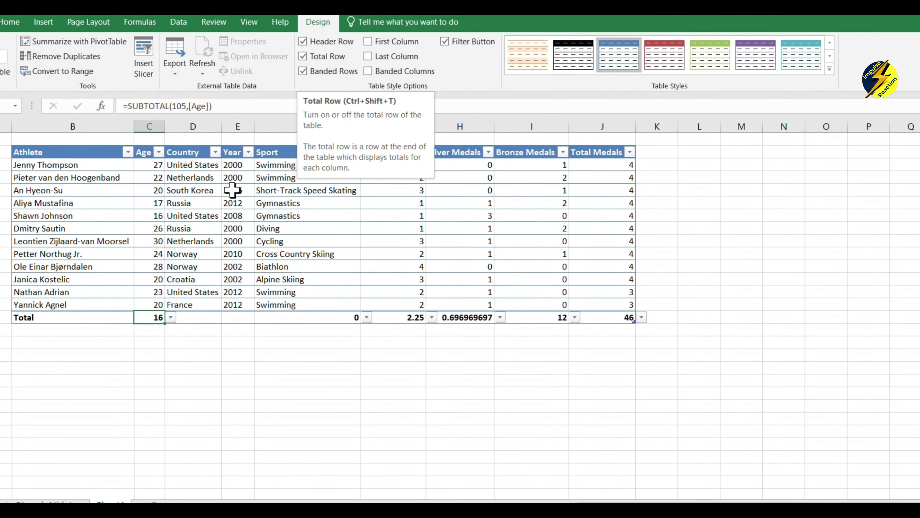
{"action": "left_click", "coordinate": [302, 56]}
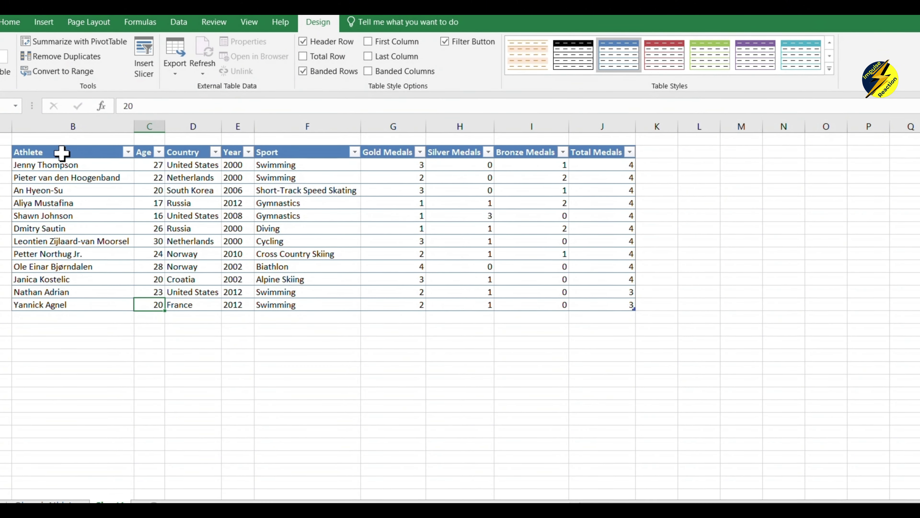
Turn the table's First Column emphasis on for the Athlete column and back off
{"action": "left_click_drag", "start_coordinate": [63, 152], "coordinate": [72, 307]}
{"action": "left_click", "coordinate": [160, 354]}
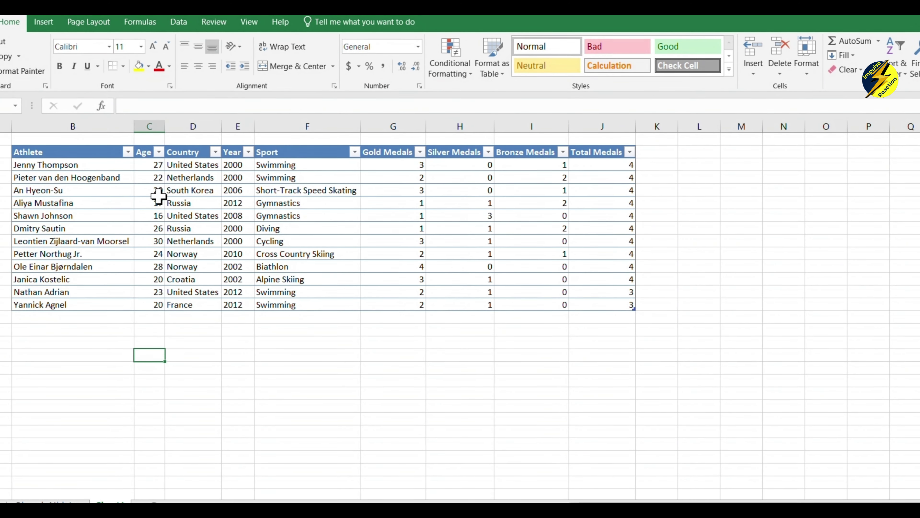
{"action": "left_click", "coordinate": [76, 178]}
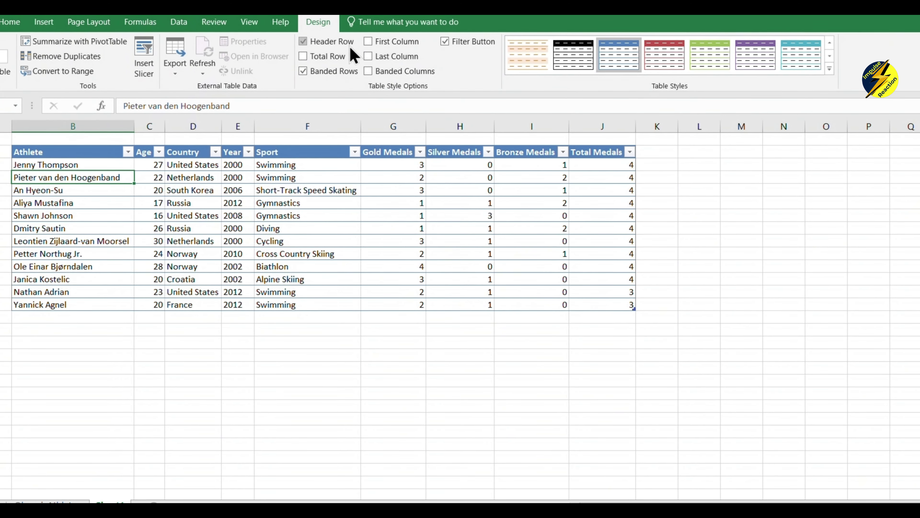
{"action": "left_click", "coordinate": [395, 43]}
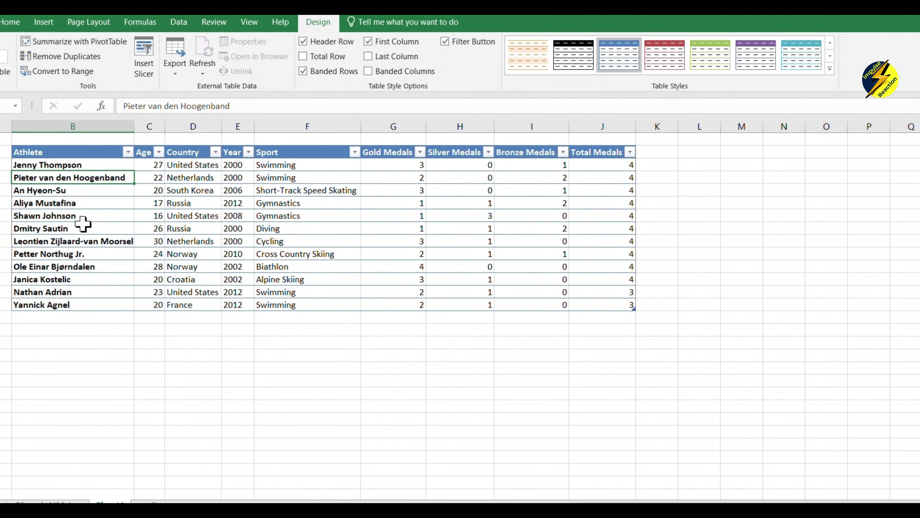
{"action": "left_click", "coordinate": [369, 42]}
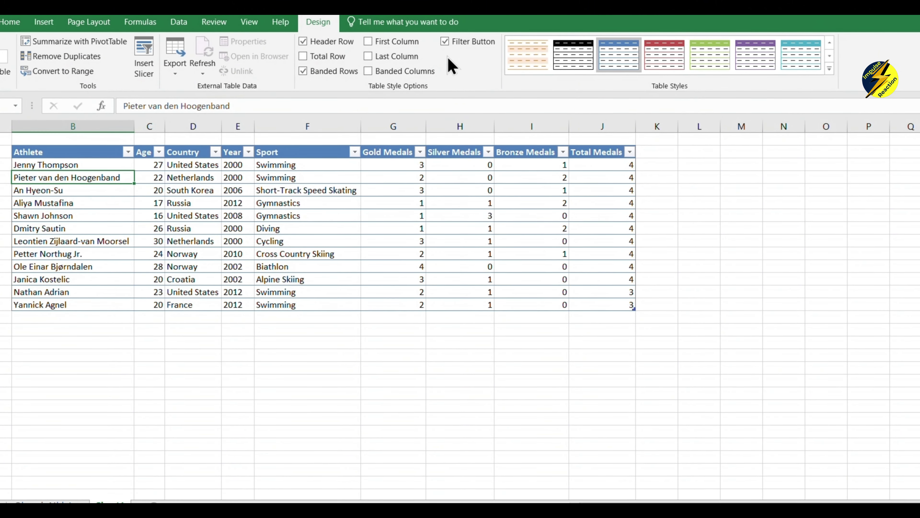
Switch the Last Column emphasis on and off, and hide and restore the header filter buttons
{"action": "left_click", "coordinate": [389, 61]}
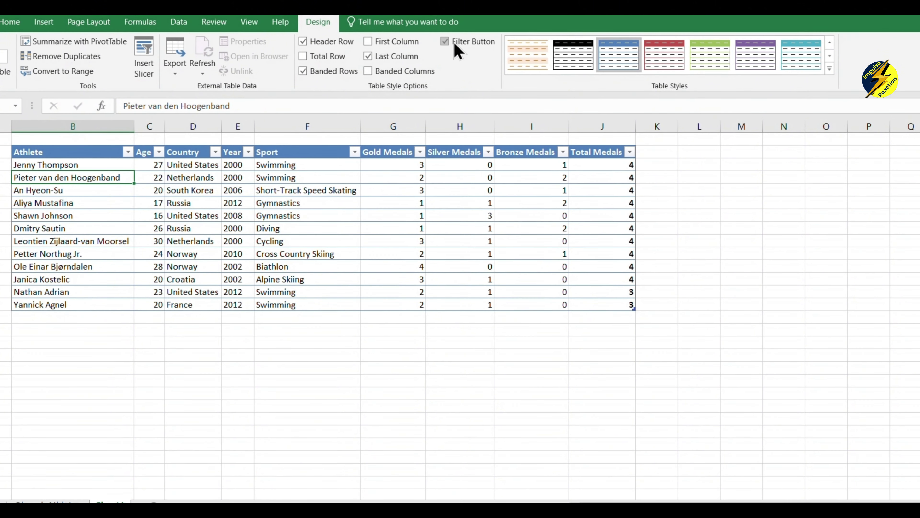
{"action": "left_click", "coordinate": [393, 56]}
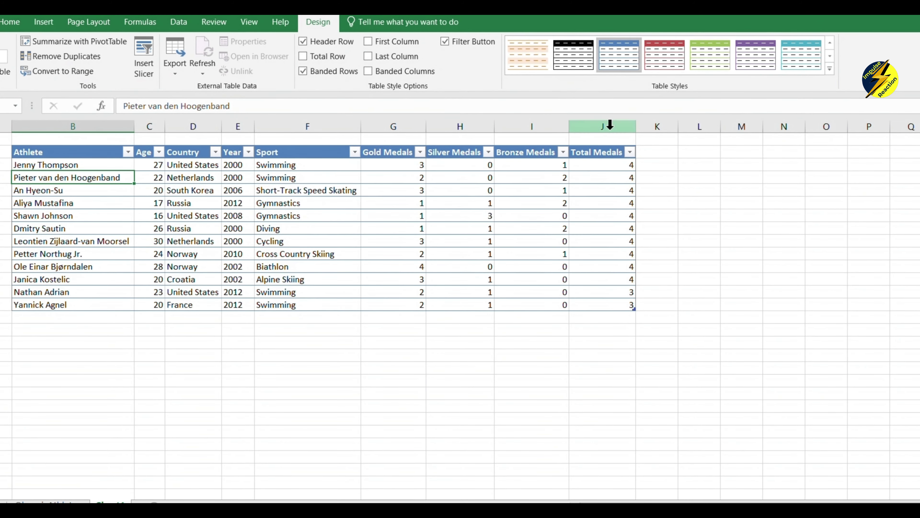
{"action": "left_click", "coordinate": [456, 42]}
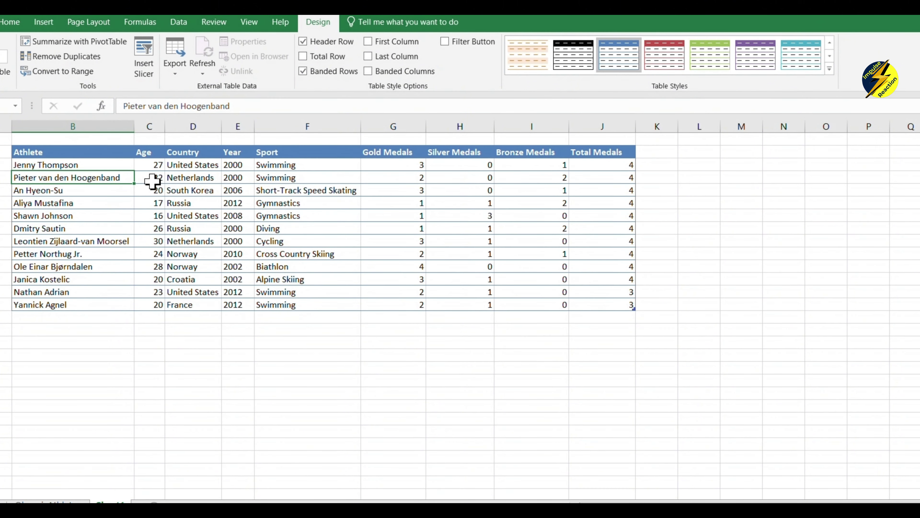
{"action": "left_click", "coordinate": [454, 41]}
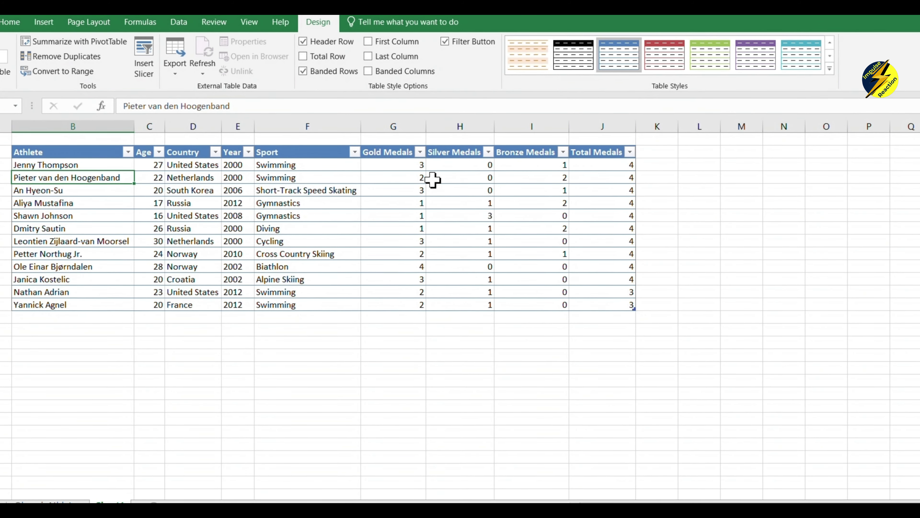
Create a blank table without supplied headers over the range B18:J28 below the athlete table
{"action": "left_click", "coordinate": [66, 355]}
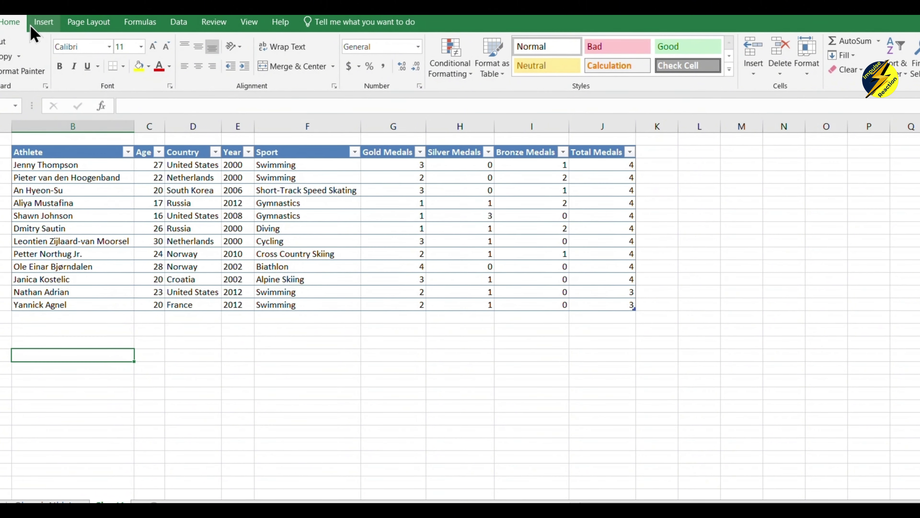
{"action": "left_click", "coordinate": [45, 25]}
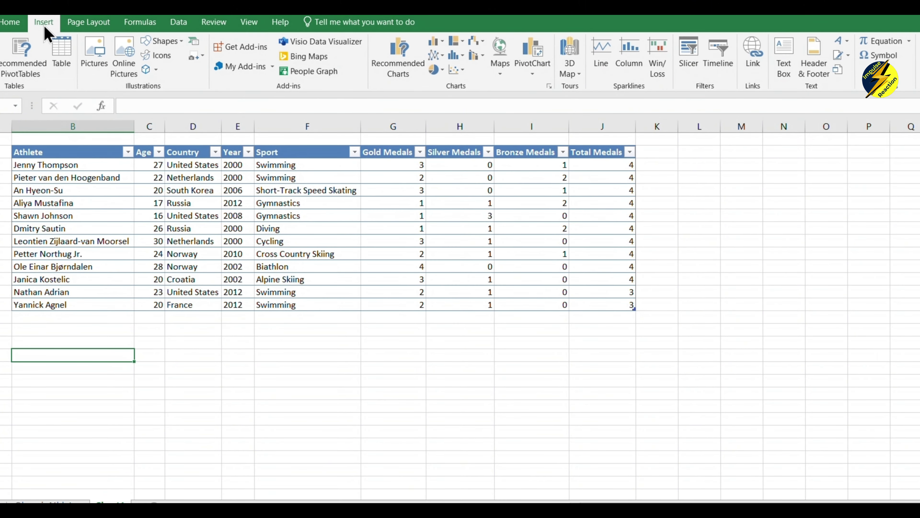
{"action": "left_click", "coordinate": [61, 55]}
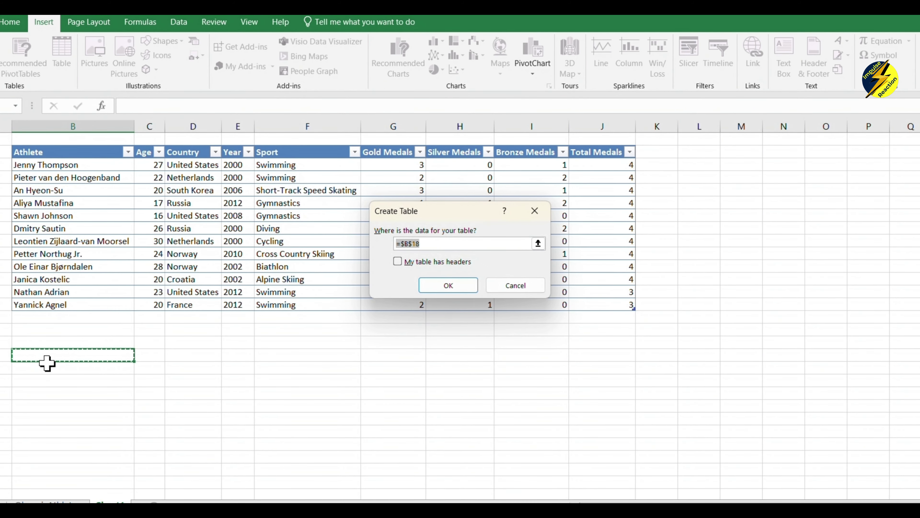
{"action": "left_click", "coordinate": [80, 355]}
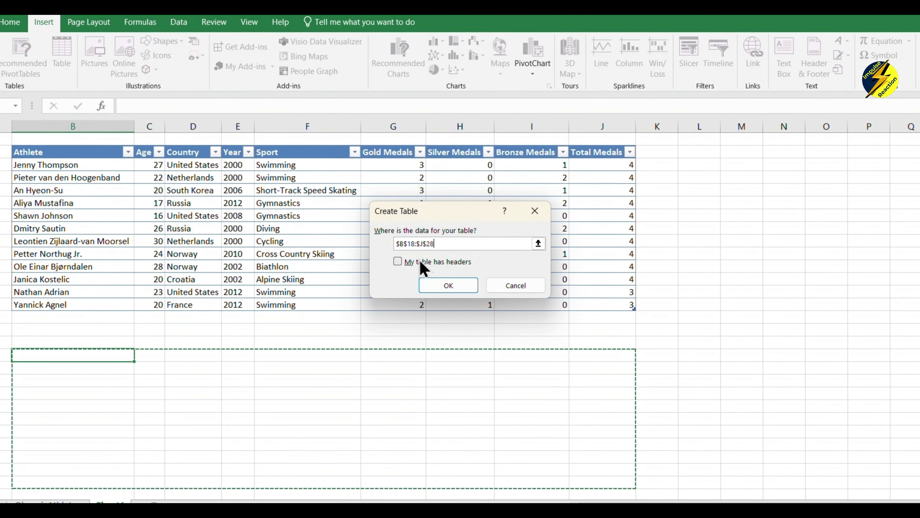
{"action": "left_click", "coordinate": [436, 287]}
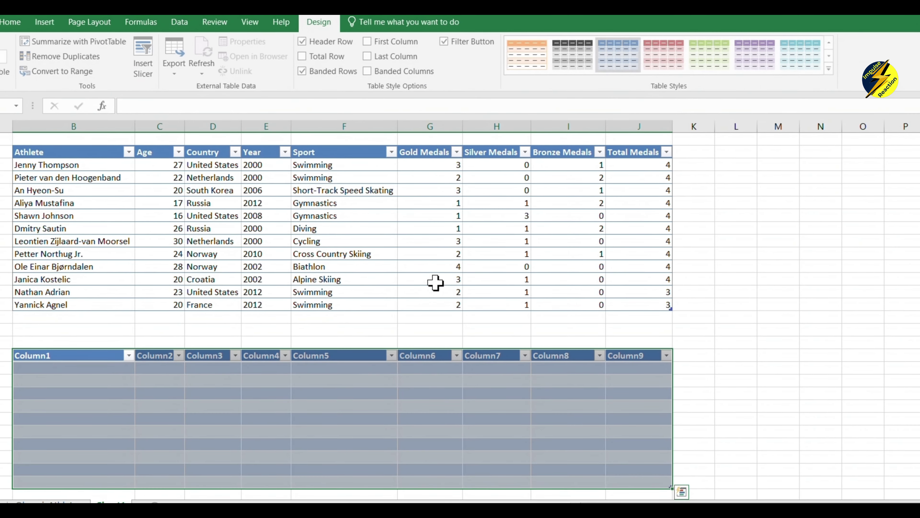
Rename the first column header of the blank table as Car
{"action": "scroll", "coordinate": [278, 339], "scroll_direction": "down", "scroll_amount": 2}
{"action": "scroll", "coordinate": [283, 332], "scroll_direction": "up", "scroll_amount": 2}
{"action": "scroll", "coordinate": [217, 344], "scroll_direction": "down", "scroll_amount": 1}
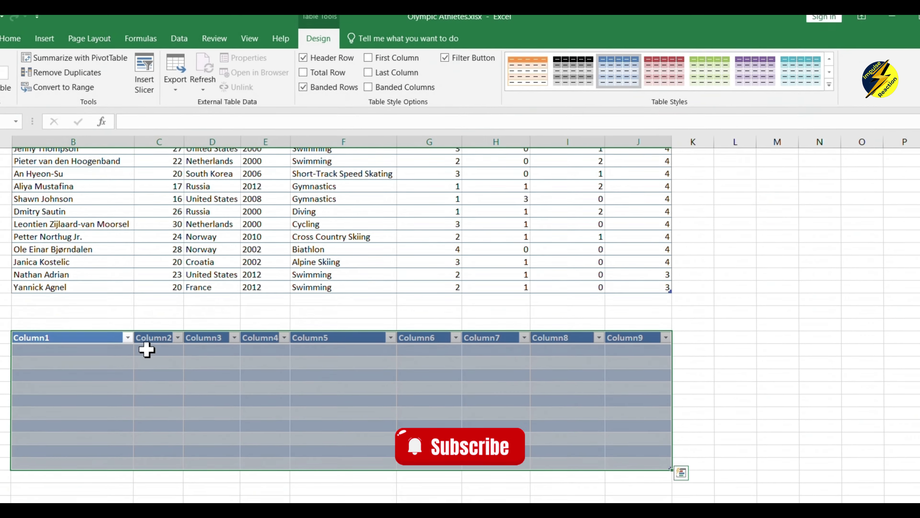
{"action": "left_click", "coordinate": [69, 325]}
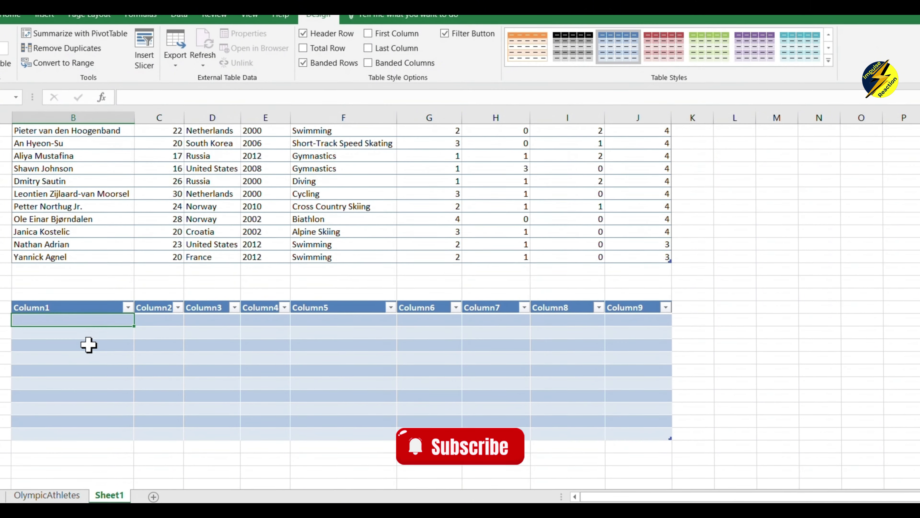
{"action": "double_click", "coordinate": [87, 306]}
{"action": "left_click_drag", "start_coordinate": [87, 309], "coordinate": [6, 308]}
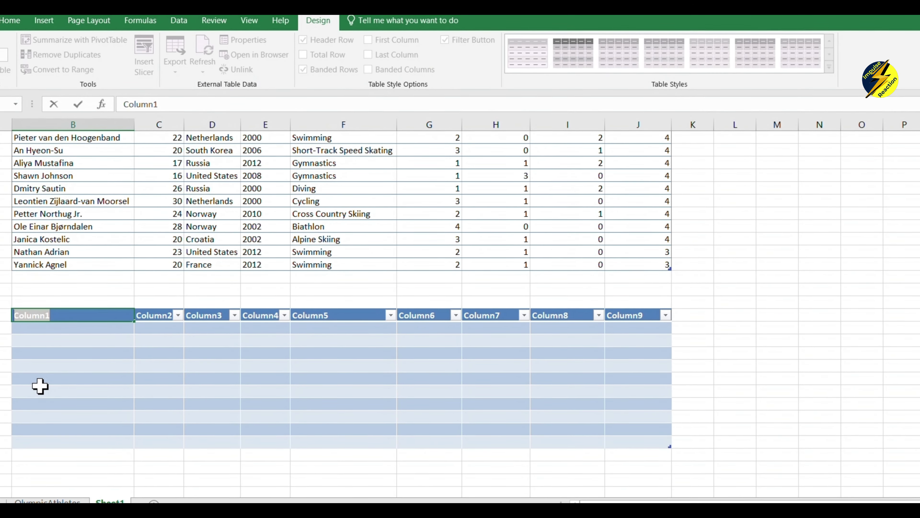
{"action": "type", "text": "Car"}
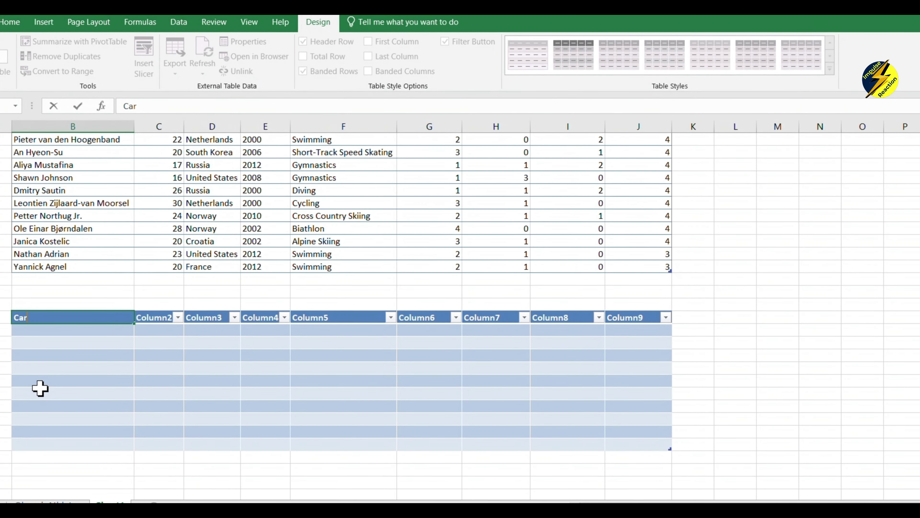
{"action": "key", "text": "Tab"}
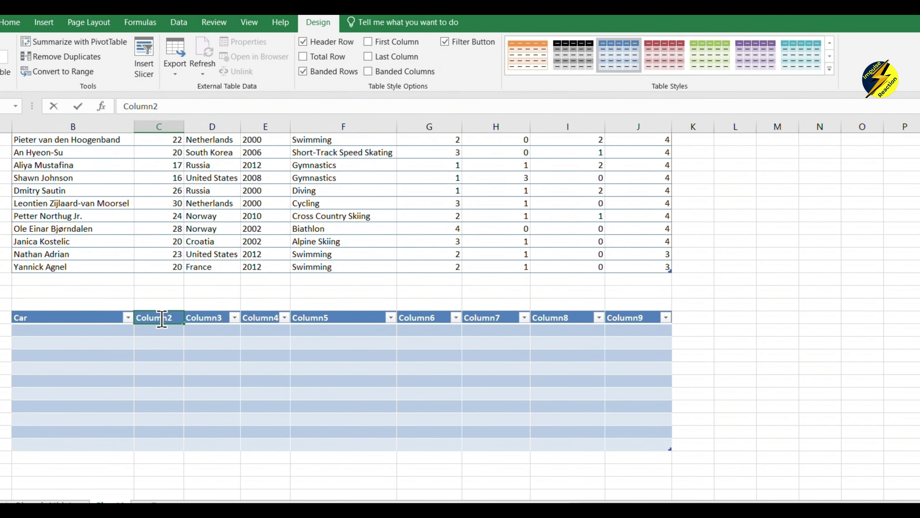
{"action": "double_click", "coordinate": [162, 318]}
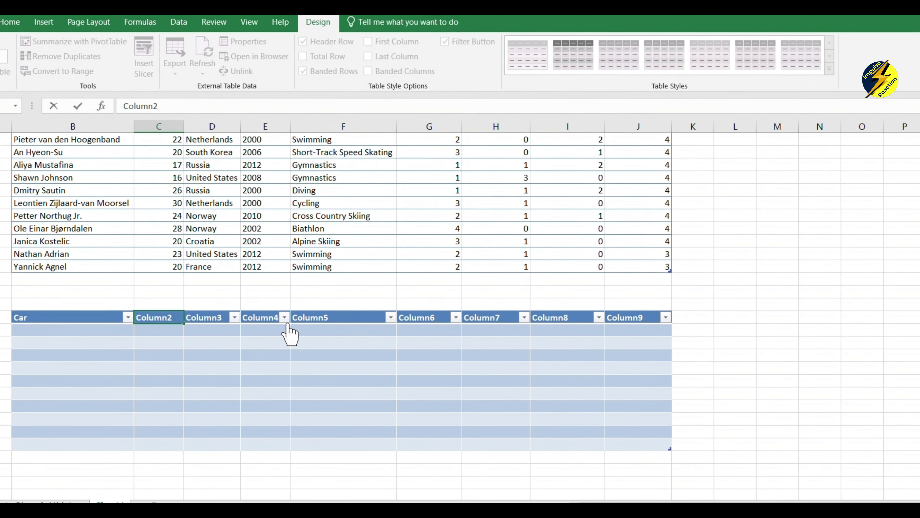
{"action": "left_click", "coordinate": [627, 319]}
{"action": "left_click", "coordinate": [109, 343]}
{"action": "left_click", "coordinate": [110, 367]}
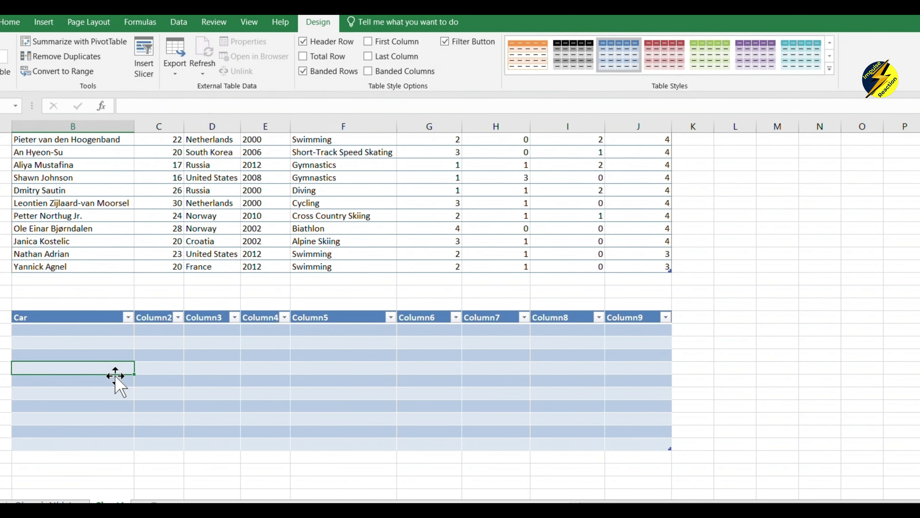
{"action": "left_click", "coordinate": [258, 381]}
{"action": "scroll", "coordinate": [373, 384], "scroll_direction": "up", "scroll_amount": 1}
{"action": "scroll", "coordinate": [409, 387], "scroll_direction": "down", "scroll_amount": 1}
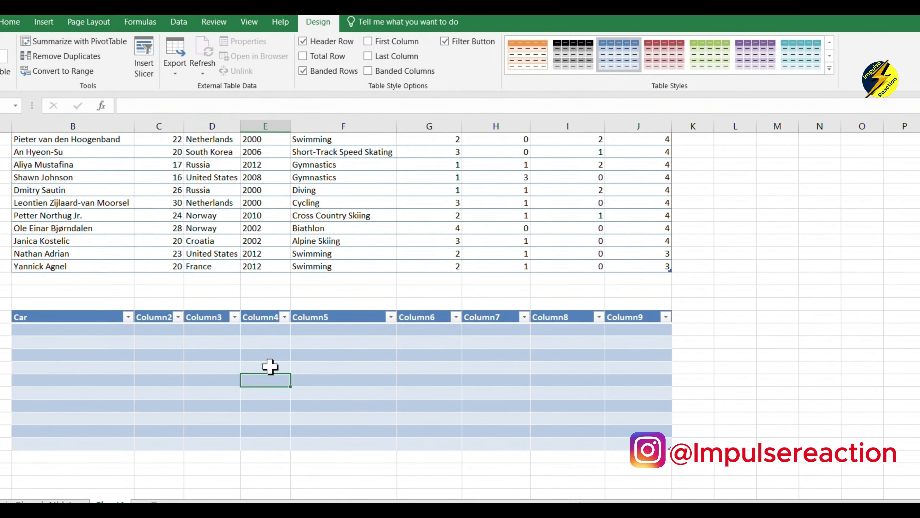
{"action": "scroll", "coordinate": [198, 348], "scroll_direction": "up", "scroll_amount": 1}
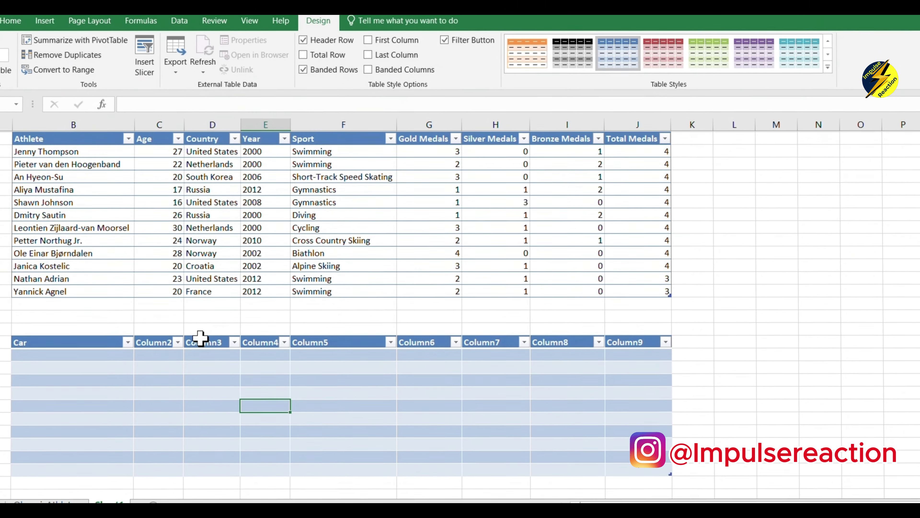
{"action": "left_click", "coordinate": [217, 206]}
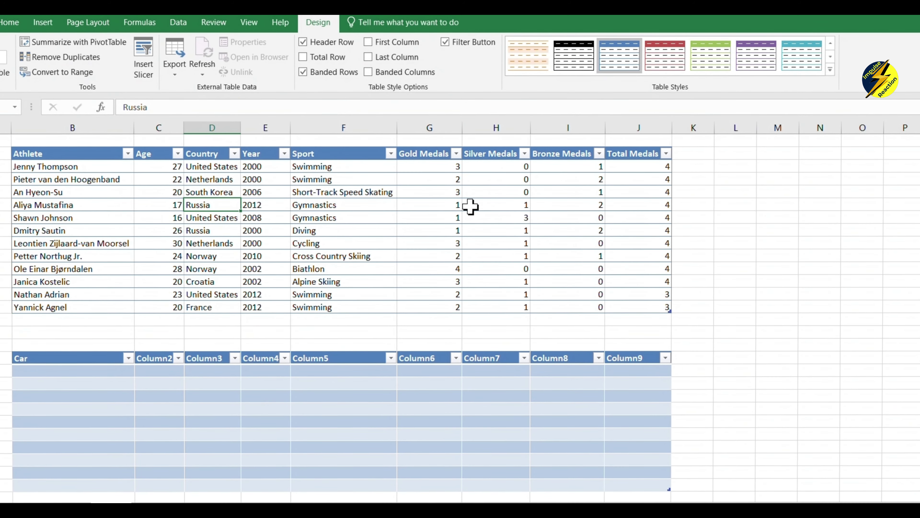
{"action": "left_click", "coordinate": [496, 188]}
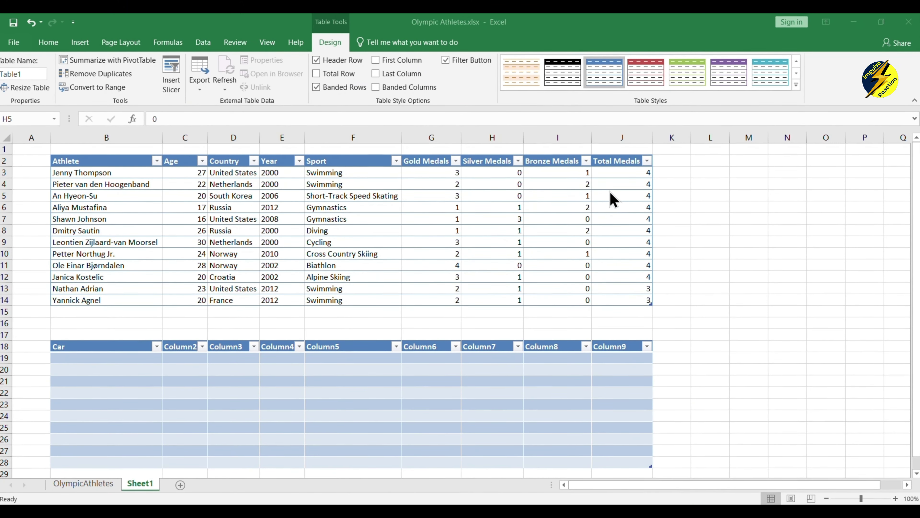
Add a "Previous winners" column directly beside Total Medals in the athlete table and fit column K to its header
{"action": "left_click", "coordinate": [667, 160]}
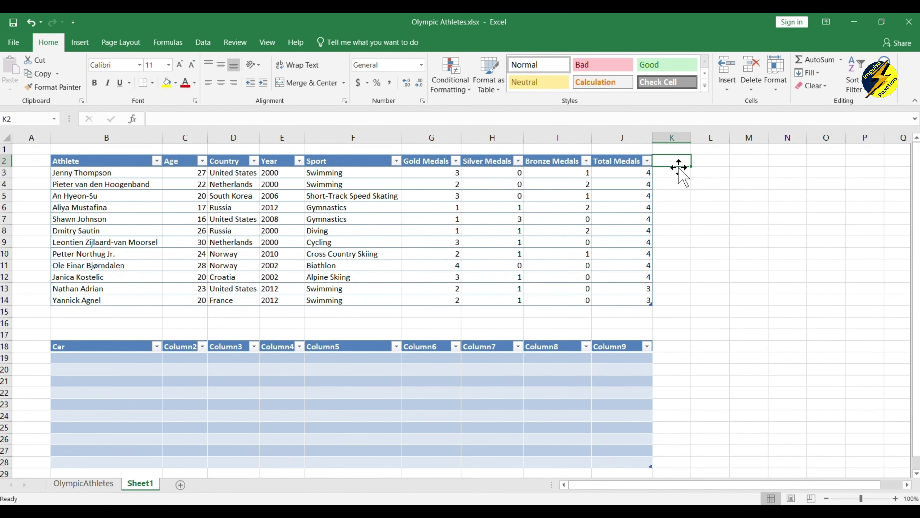
{"action": "type", "text": "Previo"}
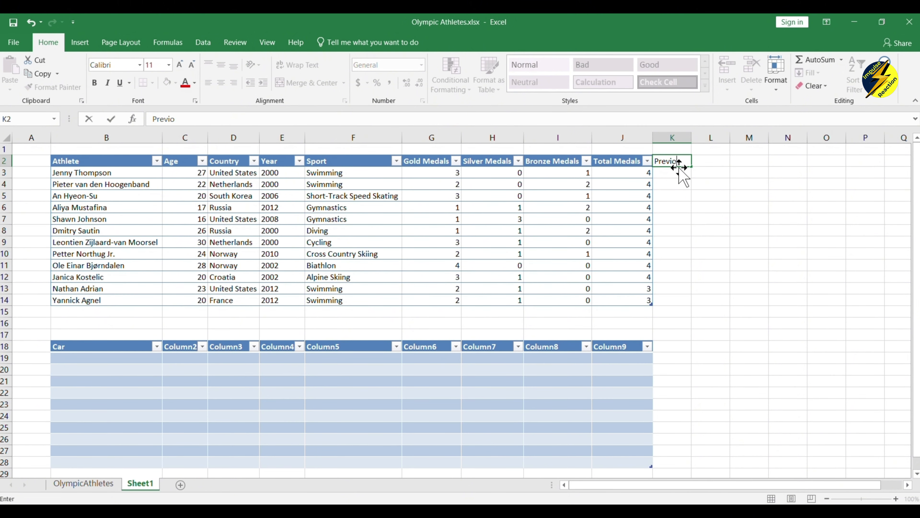
{"action": "type", "text": "us w"}
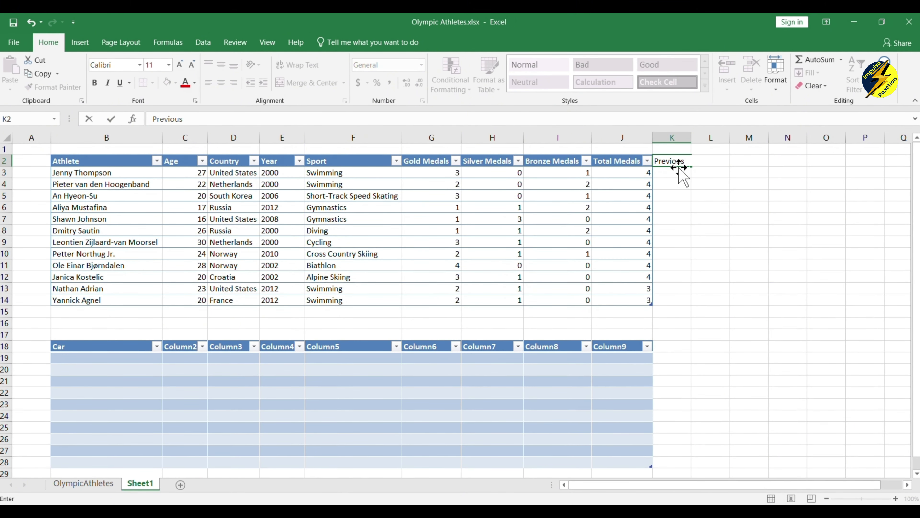
{"action": "type", "text": "inners"}
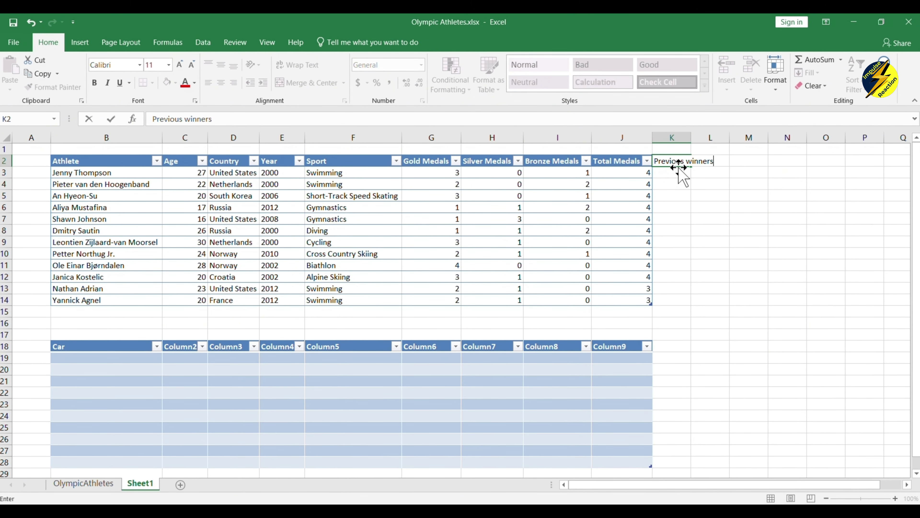
{"action": "key", "text": "Return"}
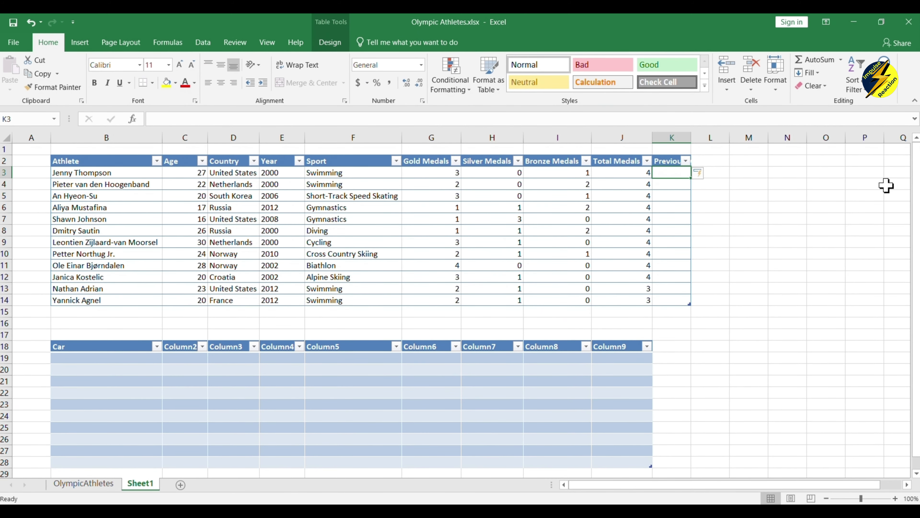
{"action": "double_click", "coordinate": [690, 137]}
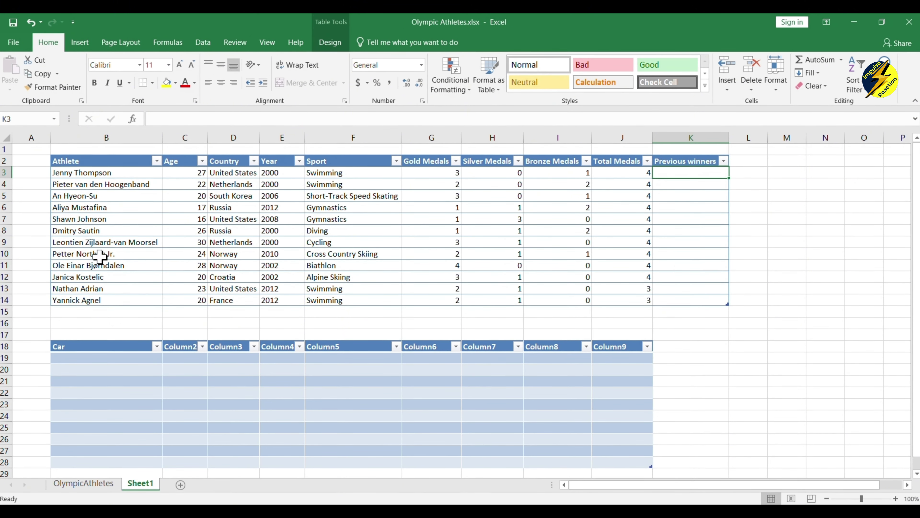
Add a new row to the athlete table by entering another athlete's full name in cell B15
{"action": "left_click", "coordinate": [81, 314]}
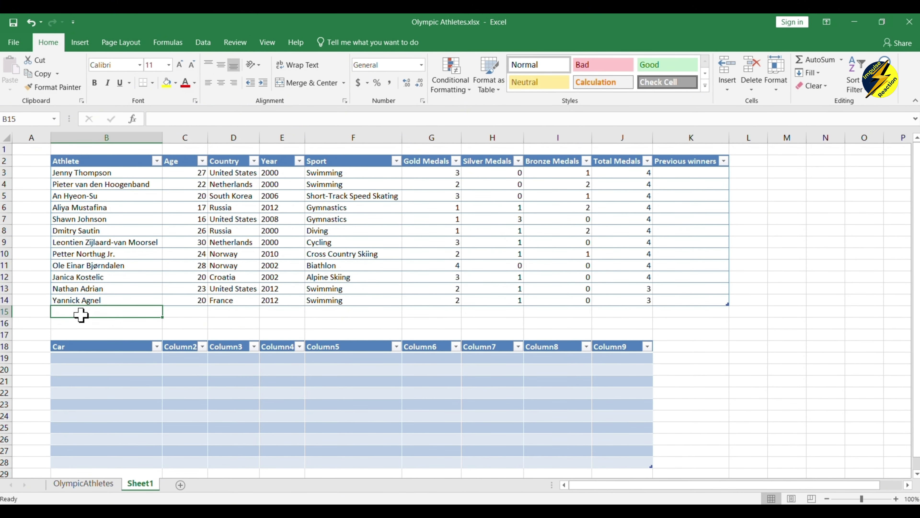
{"action": "type", "text": "J"}
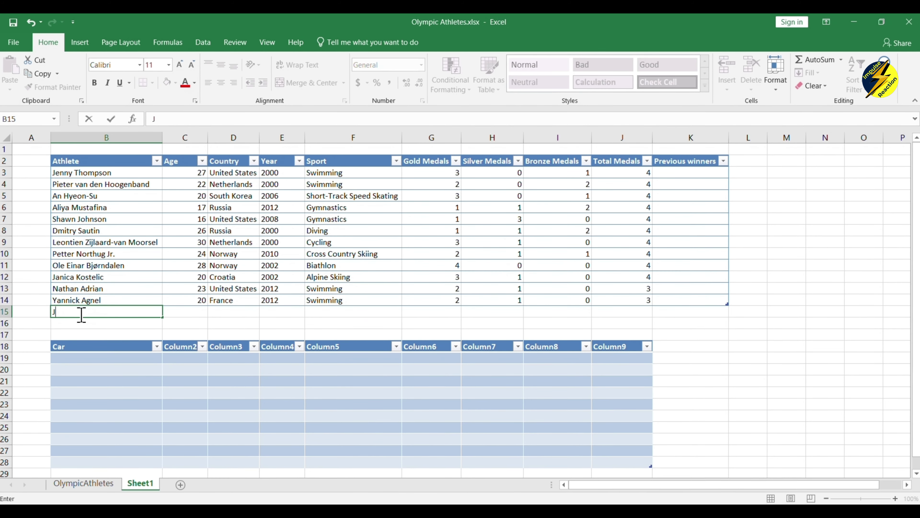
{"action": "type", "text": "ohn"}
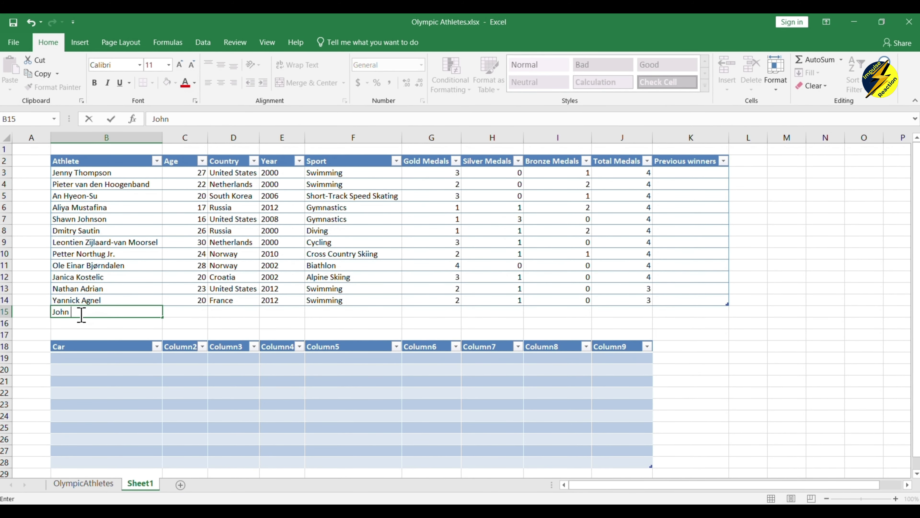
{"action": "type", "text": " K"}
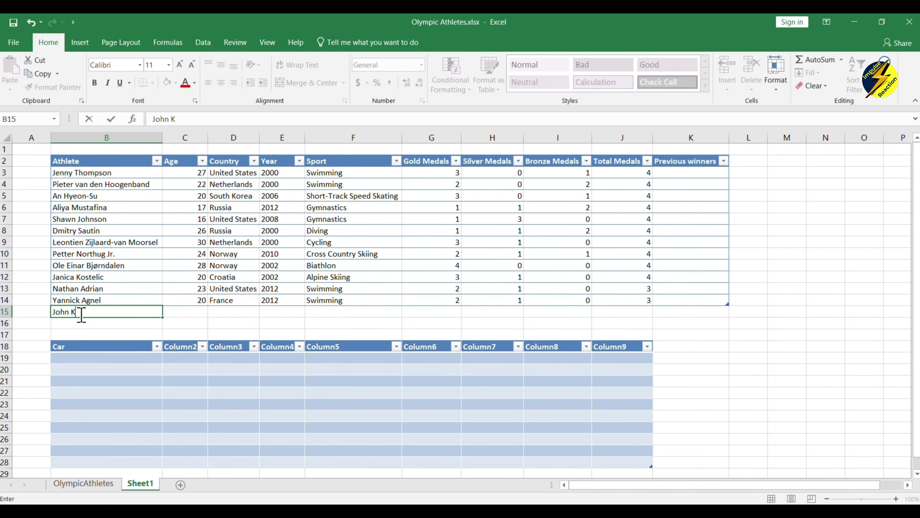
{"action": "type", "text": "ennedy"}
{"action": "key", "text": "Return"}
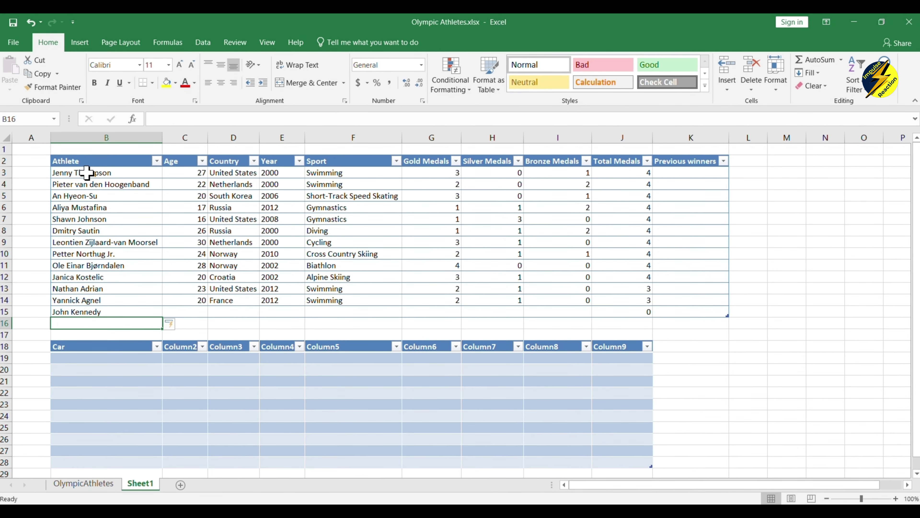
{"action": "left_click_drag", "start_coordinate": [87, 173], "coordinate": [132, 314]}
{"action": "left_click", "coordinate": [92, 326]}
{"action": "left_click", "coordinate": [92, 311]}
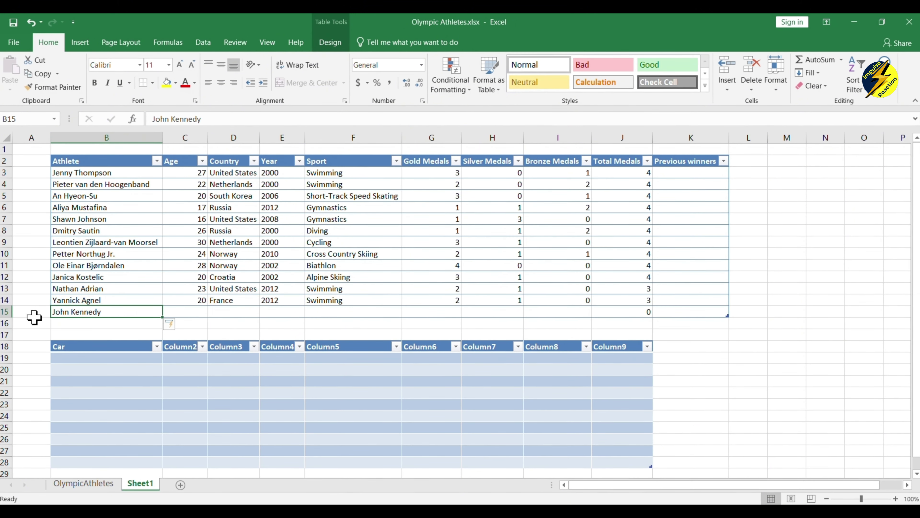
{"action": "left_click", "coordinate": [524, 208]}
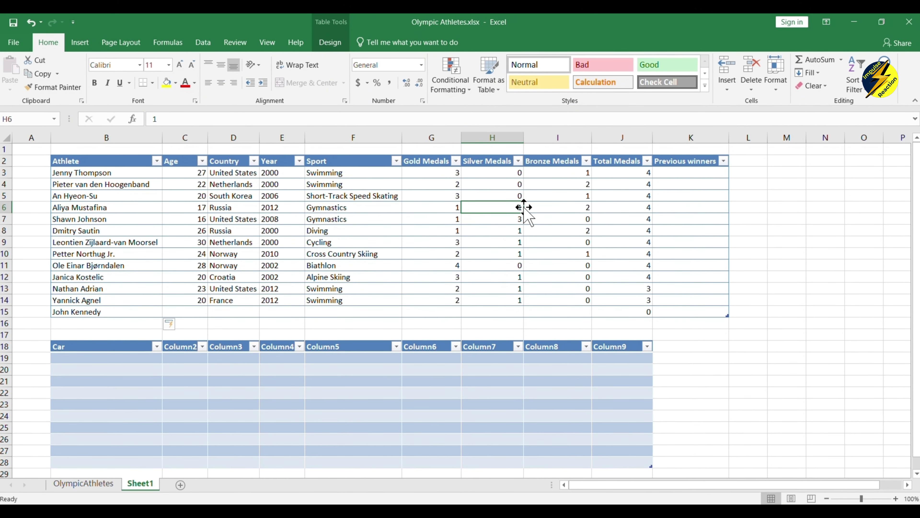